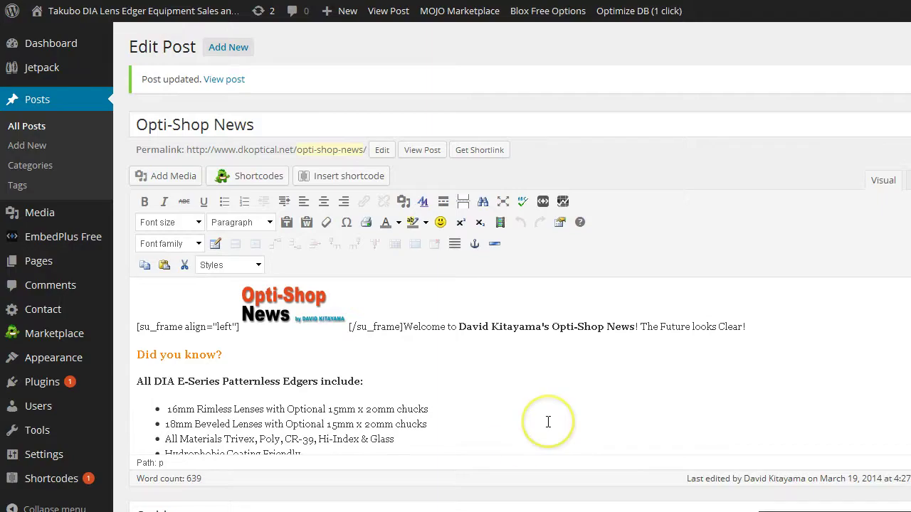
Scroll through the Opti-Shop News post to locate the 'Did you know?' heading.
{"action": "scroll", "coordinate": [545, 423], "scroll_direction": "down", "scroll_amount": 5}
{"action": "scroll", "coordinate": [557, 482], "scroll_direction": "down", "scroll_amount": 4}
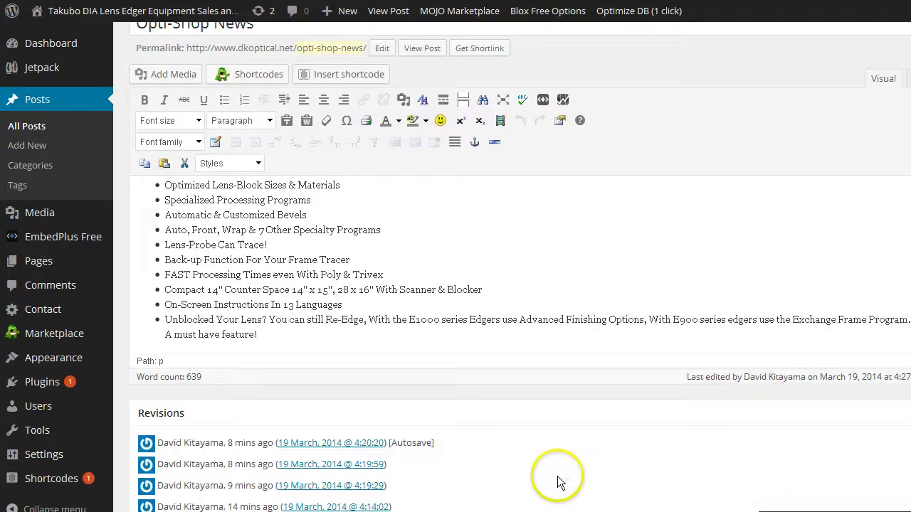
{"action": "scroll", "coordinate": [557, 476], "scroll_direction": "down", "scroll_amount": 1}
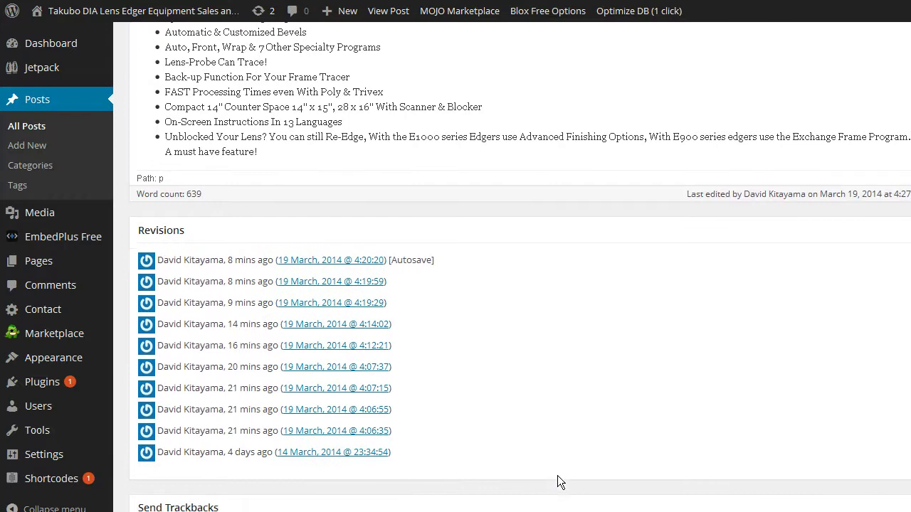
{"action": "scroll", "coordinate": [426, 427], "scroll_direction": "up", "scroll_amount": 1}
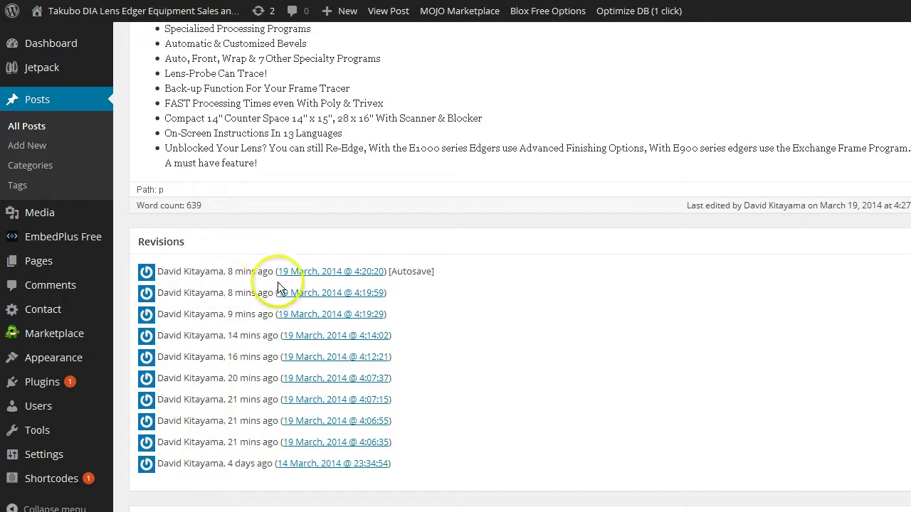
{"action": "scroll", "coordinate": [617, 422], "scroll_direction": "up", "scroll_amount": 3}
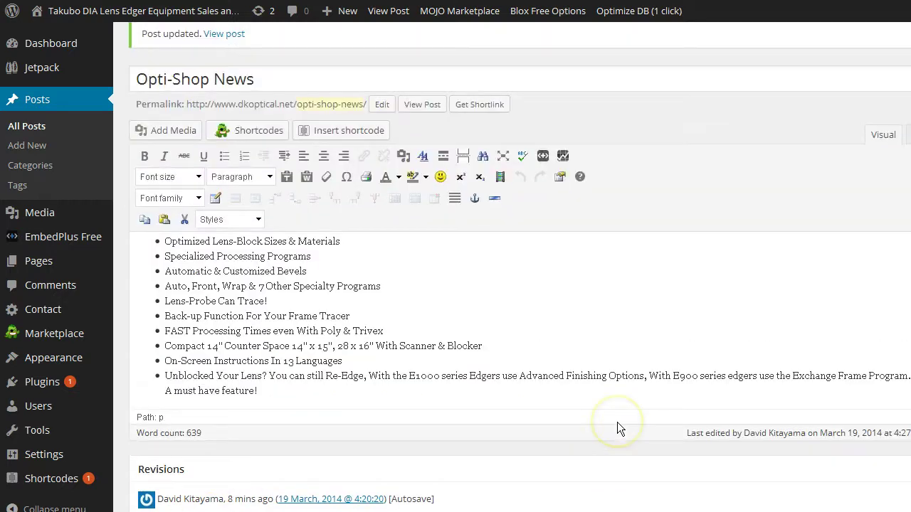
{"action": "scroll", "coordinate": [617, 422], "scroll_direction": "up", "scroll_amount": 1}
{"action": "left_click", "coordinate": [648, 360]}
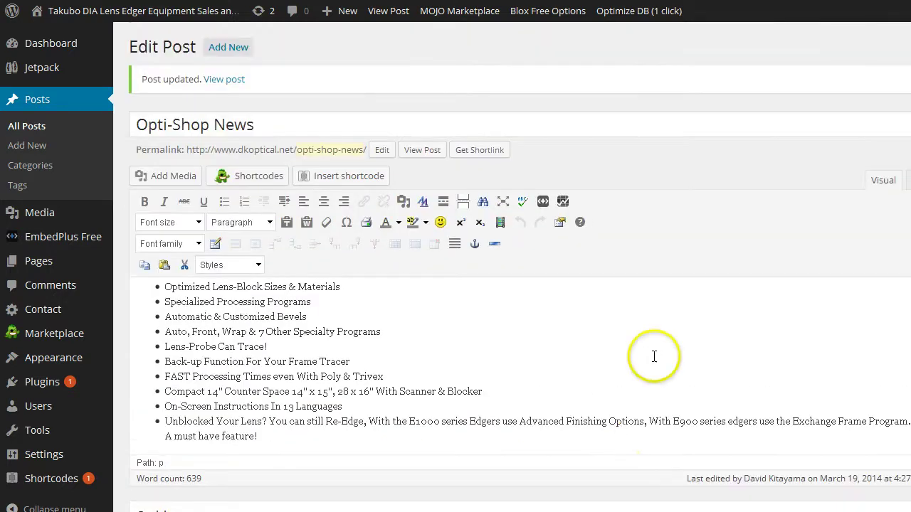
{"action": "scroll", "coordinate": [642, 360], "scroll_direction": "down", "scroll_amount": 1}
{"action": "scroll", "coordinate": [641, 360], "scroll_direction": "up", "scroll_amount": 5}
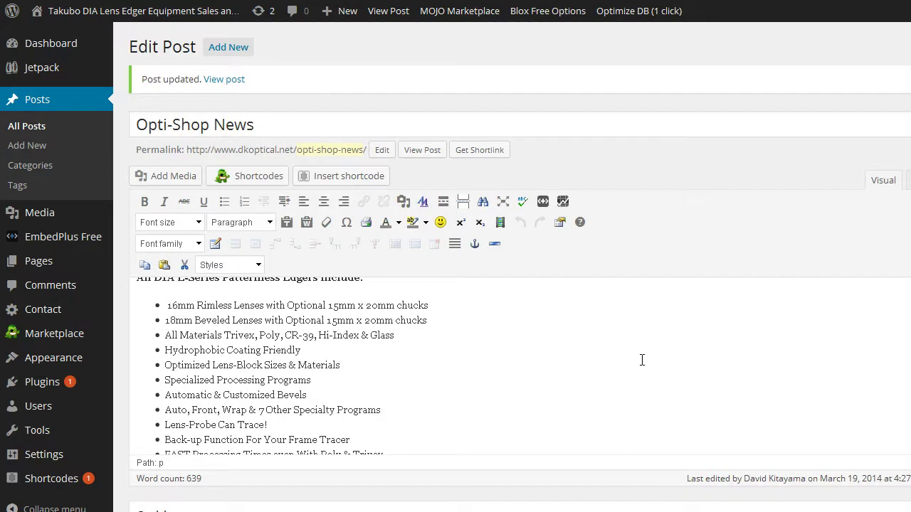
Duplicate the 'Did you know?' heading on a new line below it and update the post.
{"action": "left_click_drag", "start_coordinate": [134, 356], "coordinate": [235, 363]}
{"action": "key", "text": "ctrl+c"}
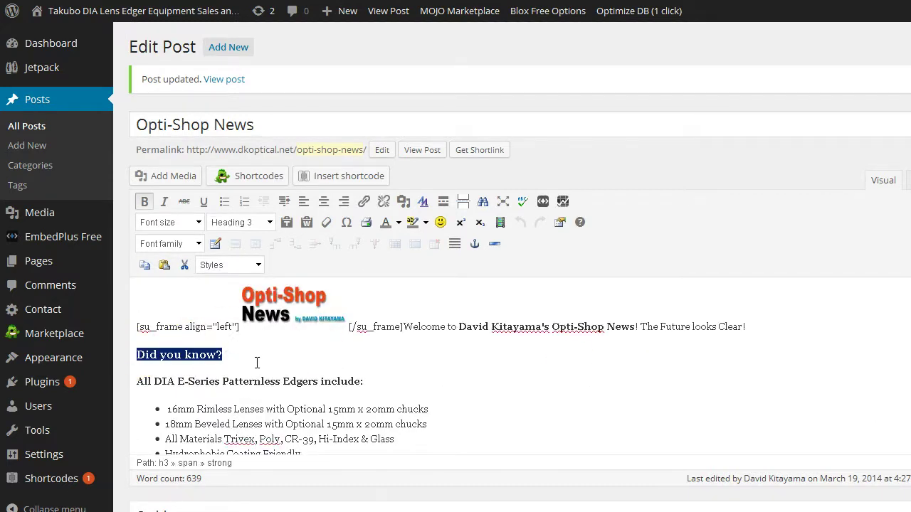
{"action": "left_click", "coordinate": [224, 356]}
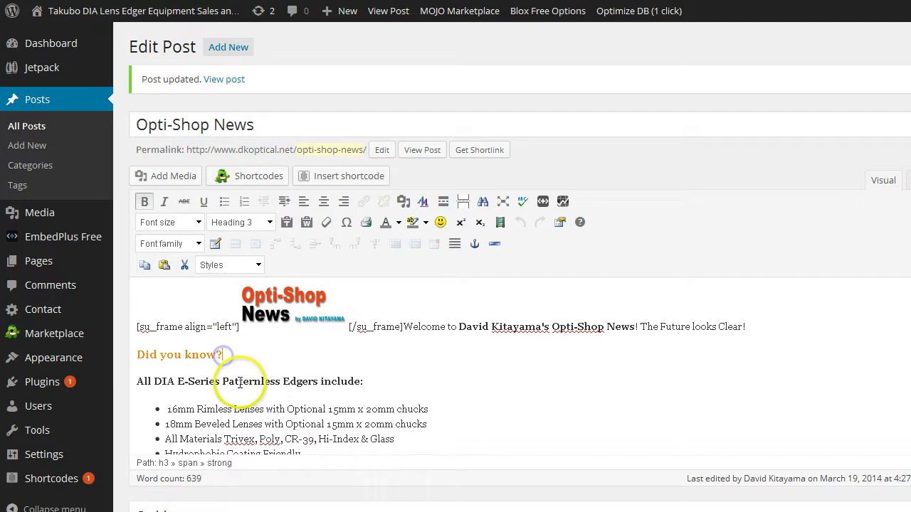
{"action": "key", "text": "Return"}
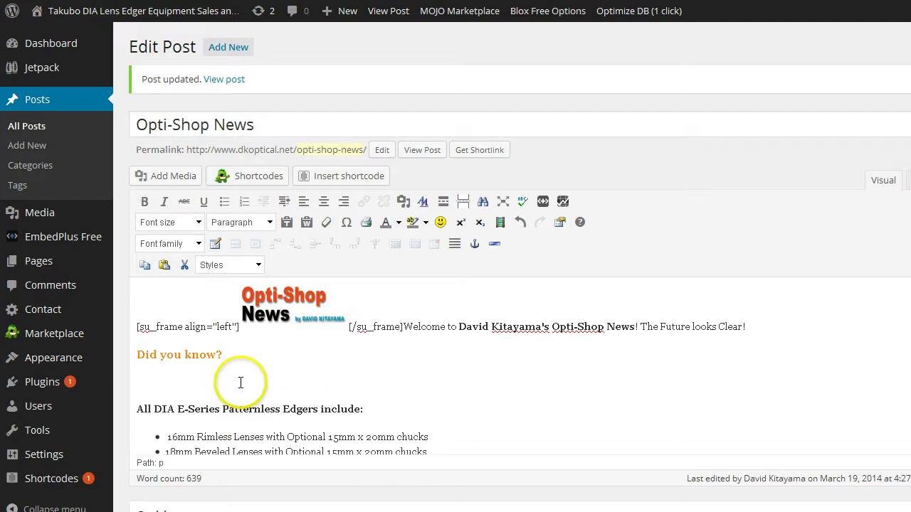
{"action": "key", "text": "ctrl+v"}
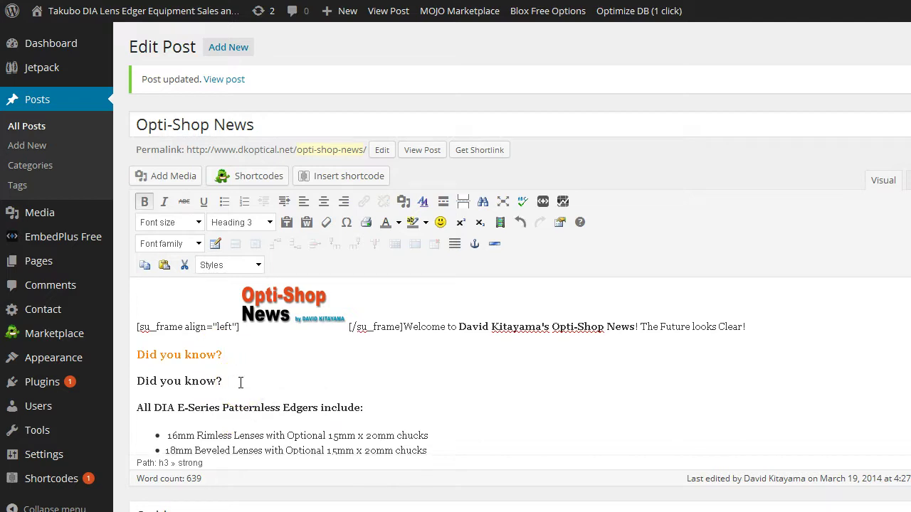
{"action": "left_click", "coordinate": [264, 376]}
{"action": "left_click", "coordinate": [726, 366]}
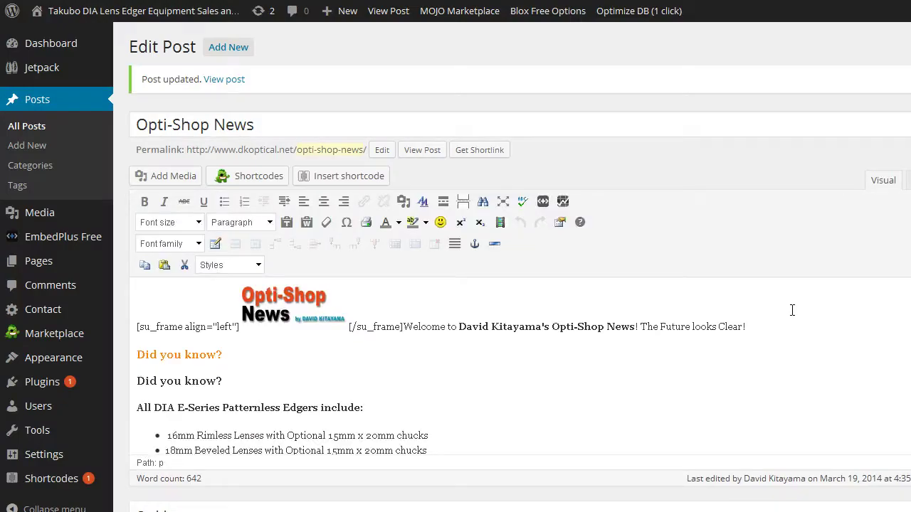
Paste 'Did you know?' onto the blank line under the heading and update the post.
{"action": "left_click", "coordinate": [759, 259]}
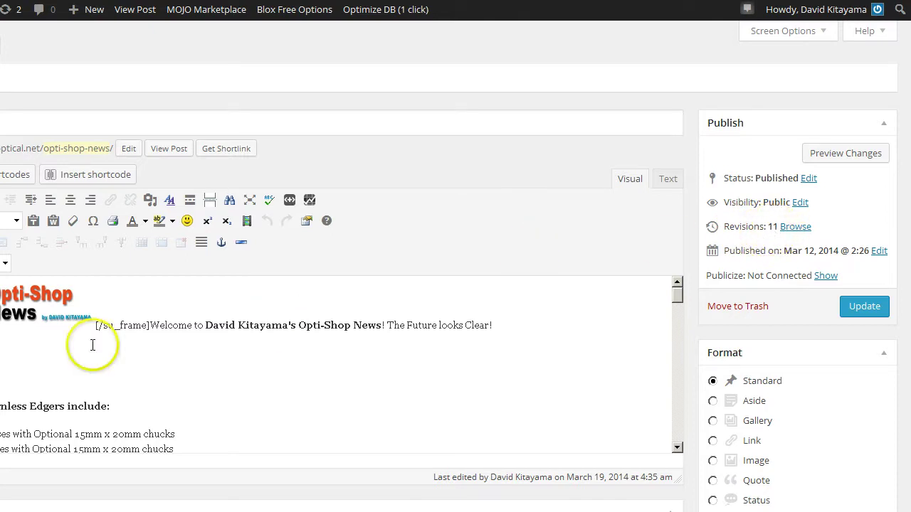
{"action": "left_click", "coordinate": [7, 382]}
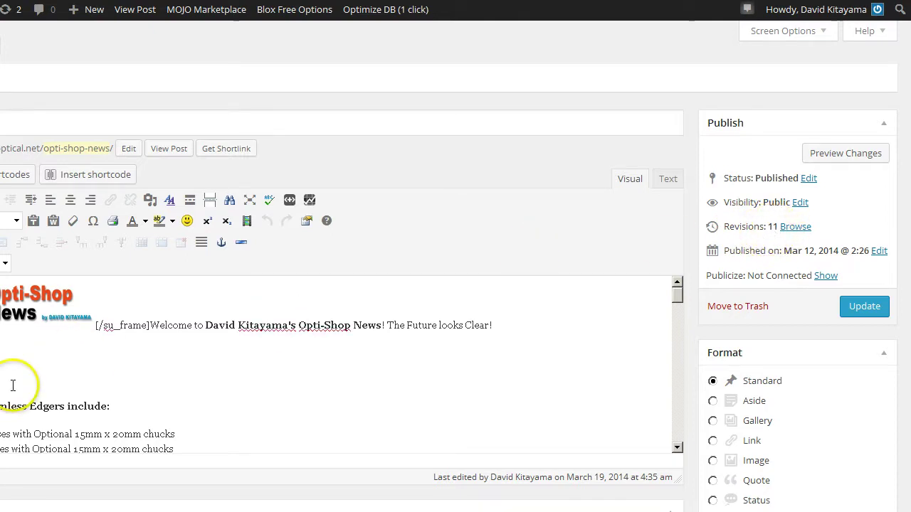
{"action": "key", "text": "ctrl+v"}
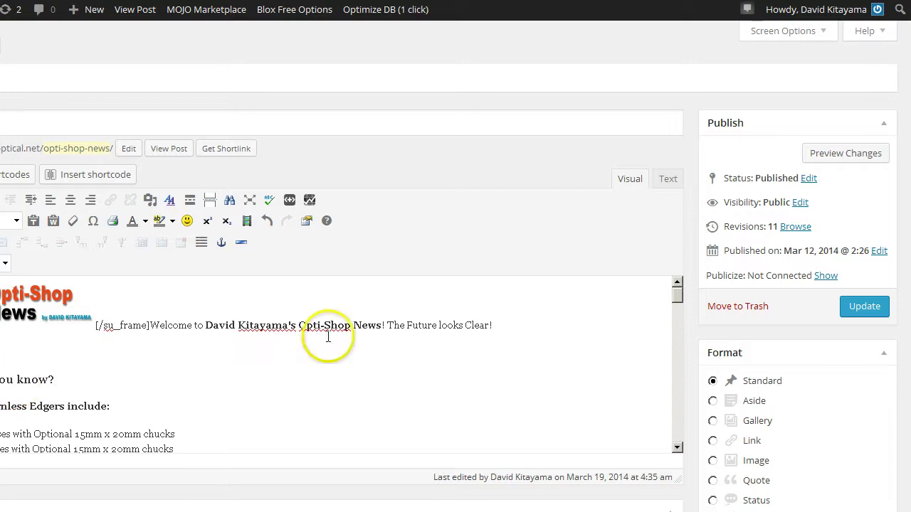
{"action": "left_click", "coordinate": [862, 308]}
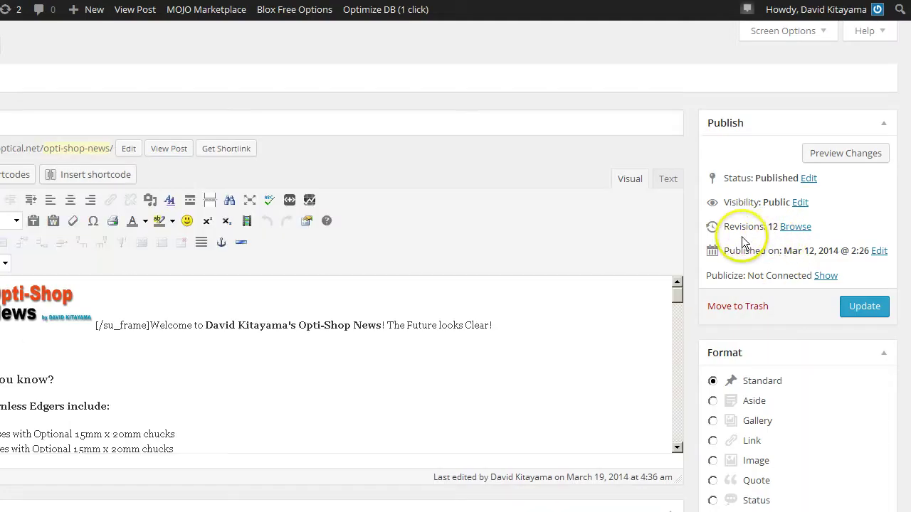
Append 'Did you know?' to the second heading twice more, updating the post after each.
{"action": "left_click", "coordinate": [55, 379]}
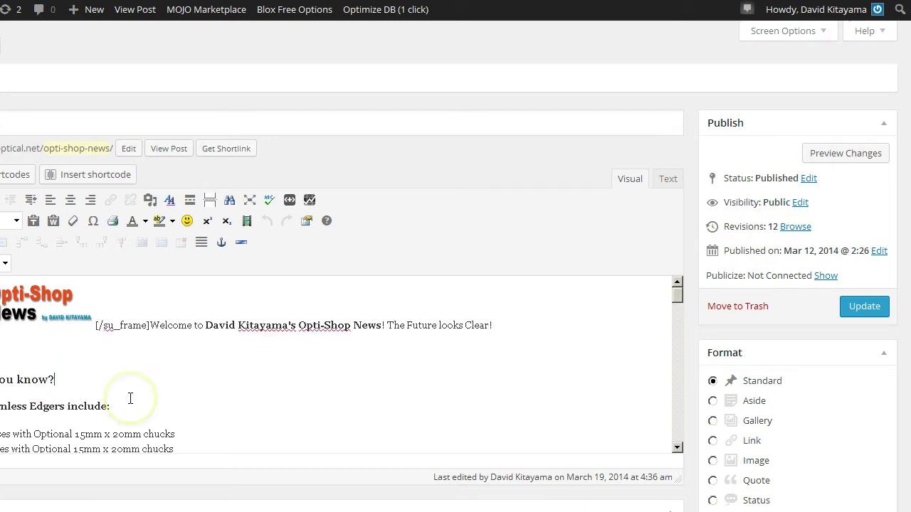
{"action": "key", "text": "ctrl+v"}
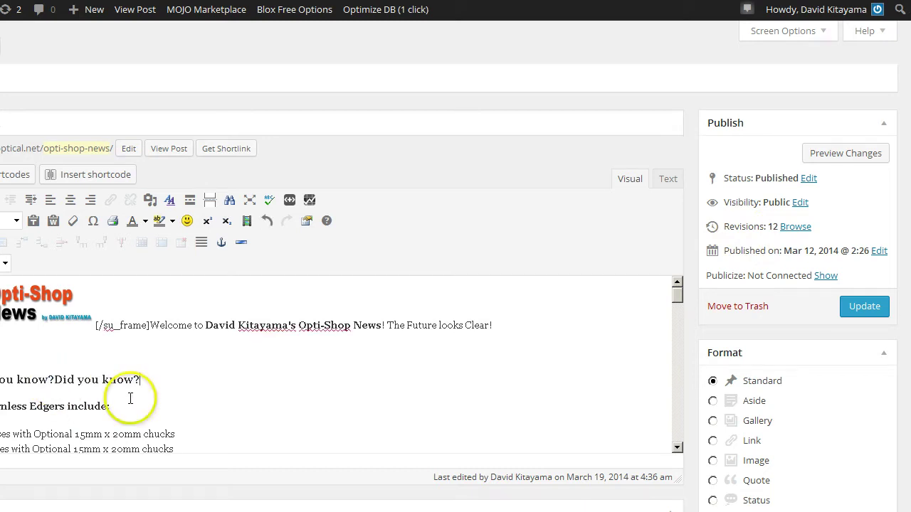
{"action": "left_click", "coordinate": [871, 311]}
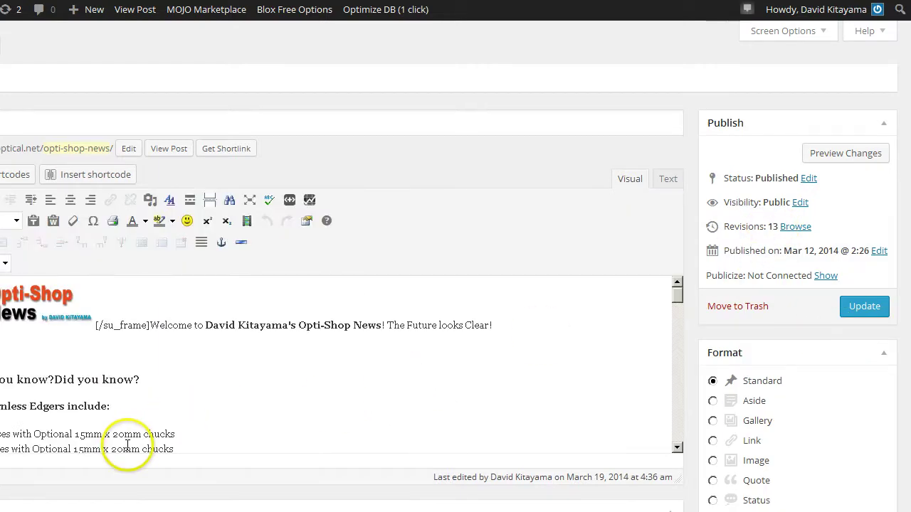
{"action": "left_click", "coordinate": [141, 377]}
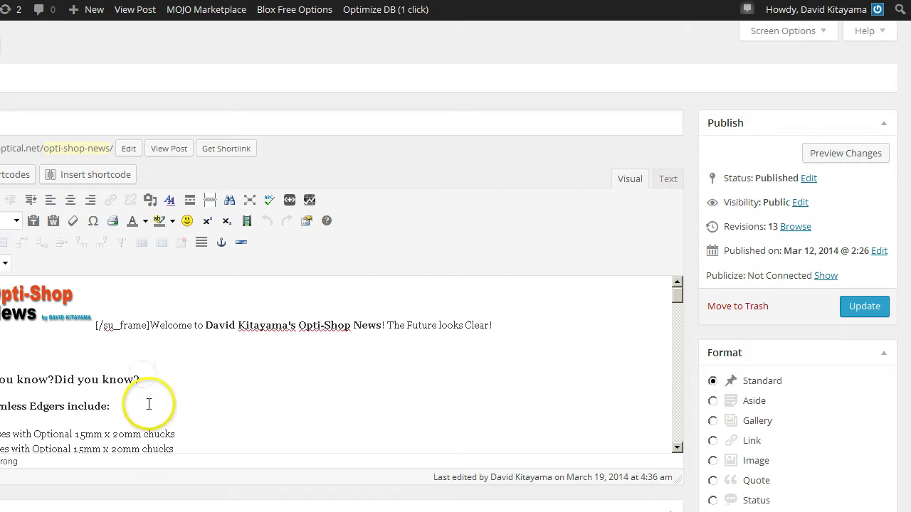
{"action": "key", "text": "ctrl+v"}
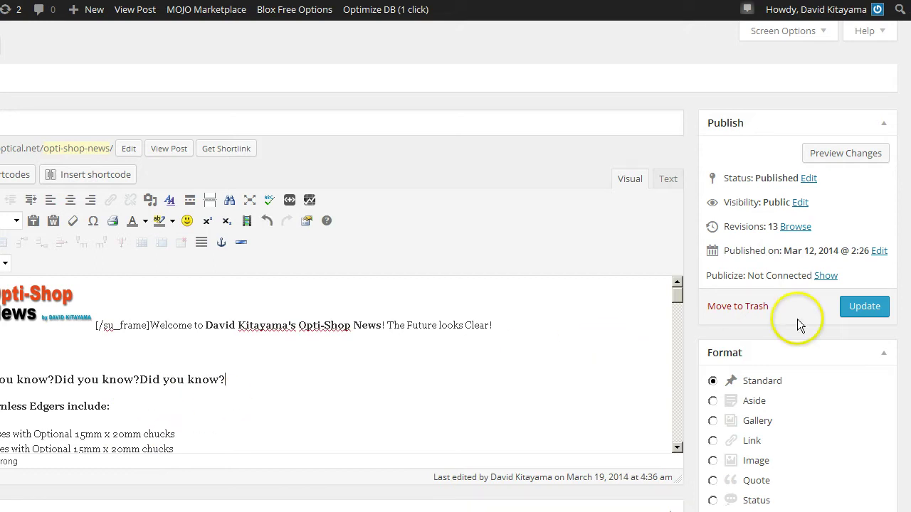
{"action": "left_click", "coordinate": [854, 311]}
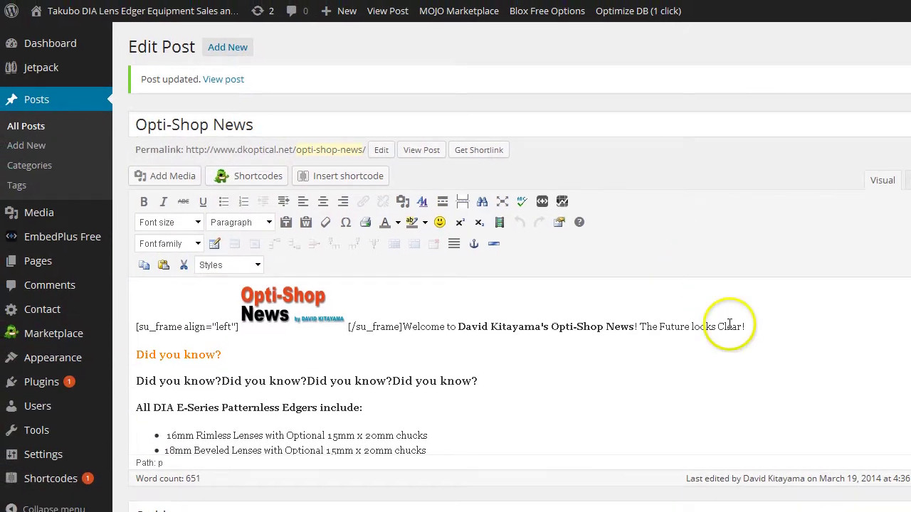
Check the Revisions box shows fourteen revisions, then bring up the Plugins menu.
{"action": "scroll", "coordinate": [837, 350], "scroll_direction": "down", "scroll_amount": 5}
{"action": "scroll", "coordinate": [860, 224], "scroll_direction": "down", "scroll_amount": 3}
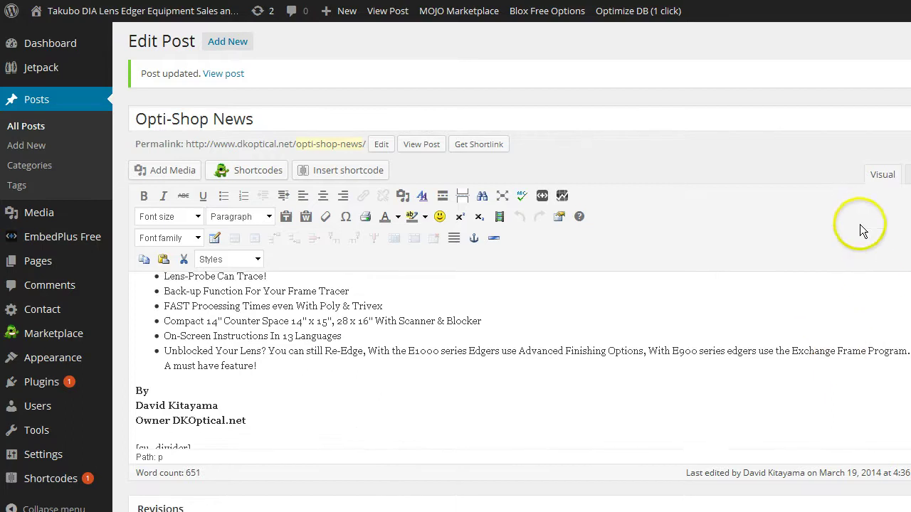
{"action": "scroll", "coordinate": [632, 425], "scroll_direction": "down", "scroll_amount": 3}
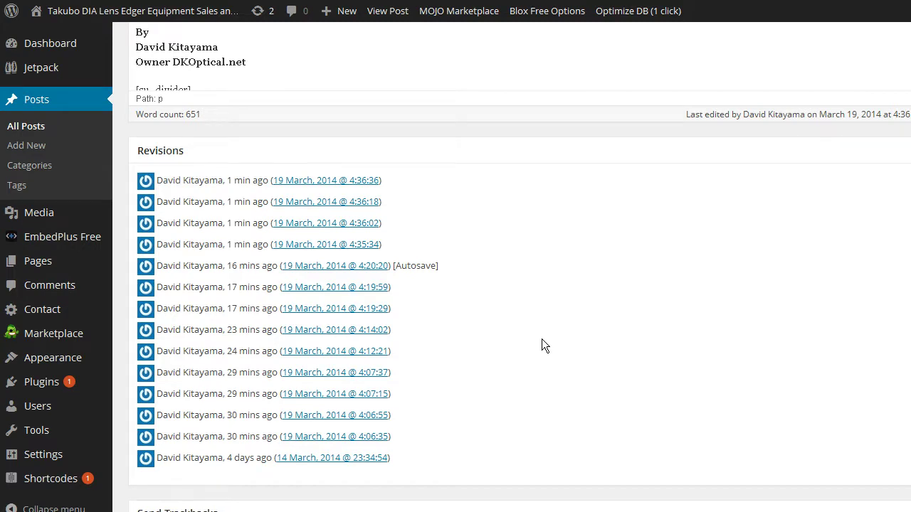
{"action": "scroll", "coordinate": [542, 339], "scroll_direction": "up", "scroll_amount": 5}
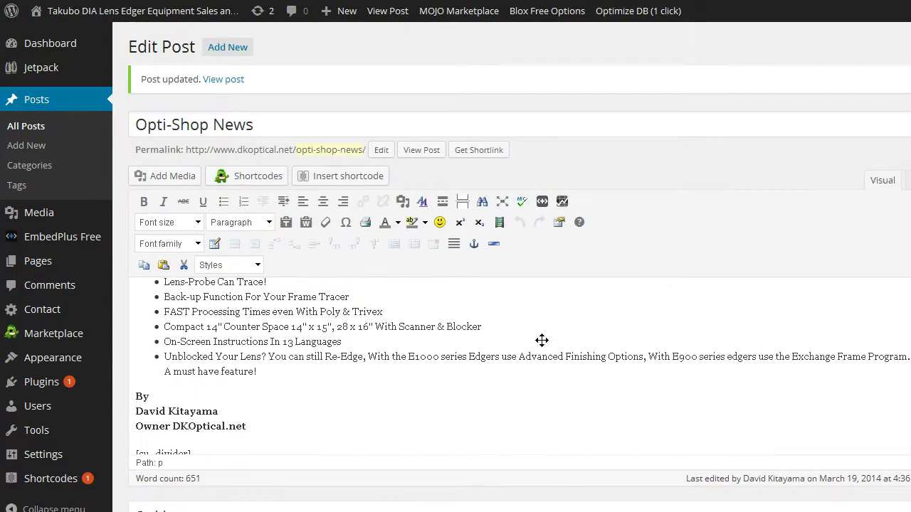
{"action": "left_click", "coordinate": [555, 331]}
{"action": "mouse_move", "coordinate": [34, 362]}
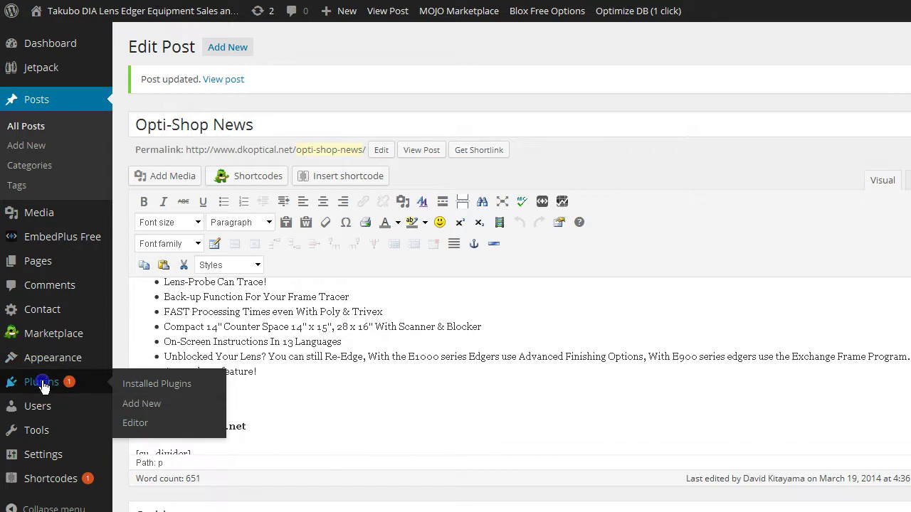
{"action": "left_click", "coordinate": [43, 384]}
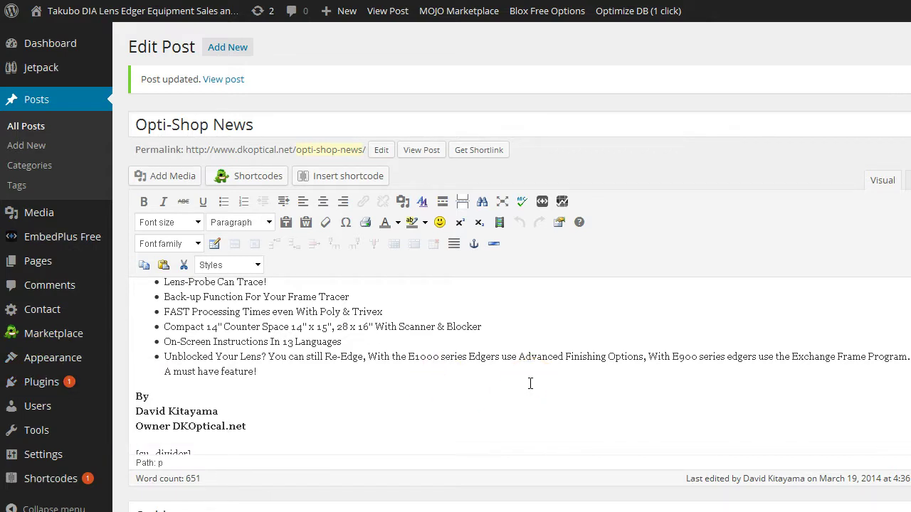
Scroll the Installed Plugins list to find Optimize Database after Deleting Revisions.
{"action": "scroll", "coordinate": [426, 365], "scroll_direction": "down", "scroll_amount": 4}
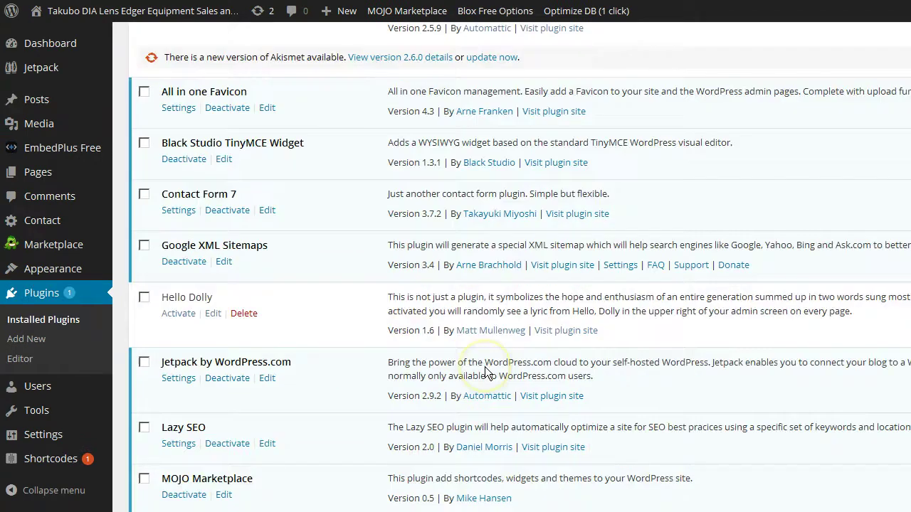
{"action": "scroll", "coordinate": [484, 366], "scroll_direction": "down", "scroll_amount": 2}
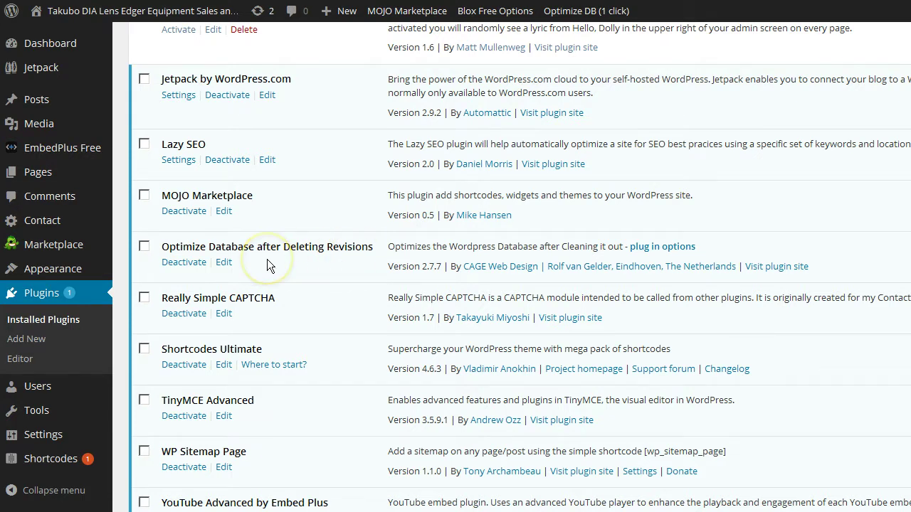
{"action": "scroll", "coordinate": [307, 262], "scroll_direction": "up", "scroll_amount": 4}
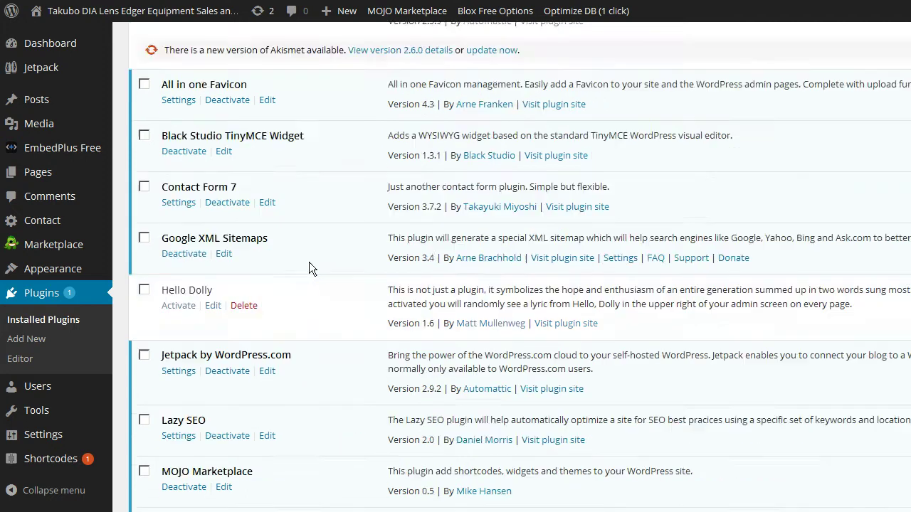
{"action": "scroll", "coordinate": [308, 262], "scroll_direction": "up", "scroll_amount": 3}
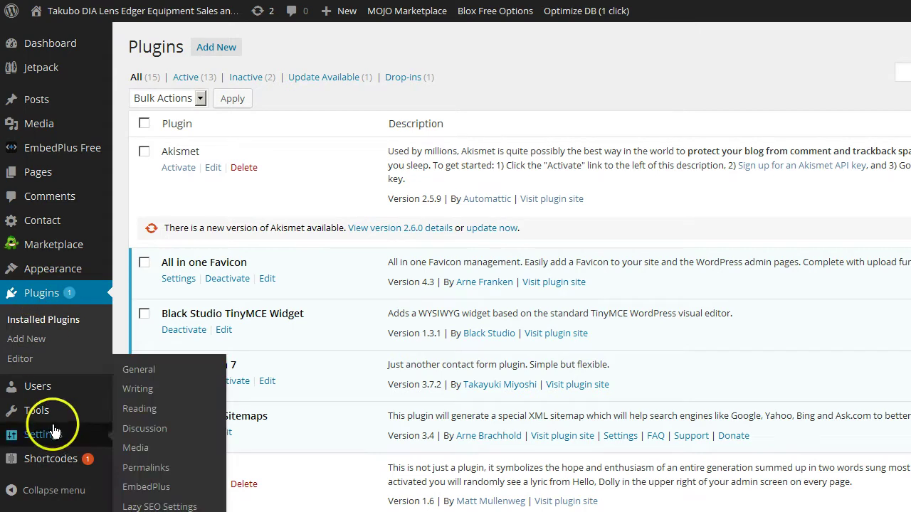
Reach Settings > Optimize DB Options, where the plugin keeps the 2 most recent revisions.
{"action": "mouse_move", "coordinate": [39, 413]}
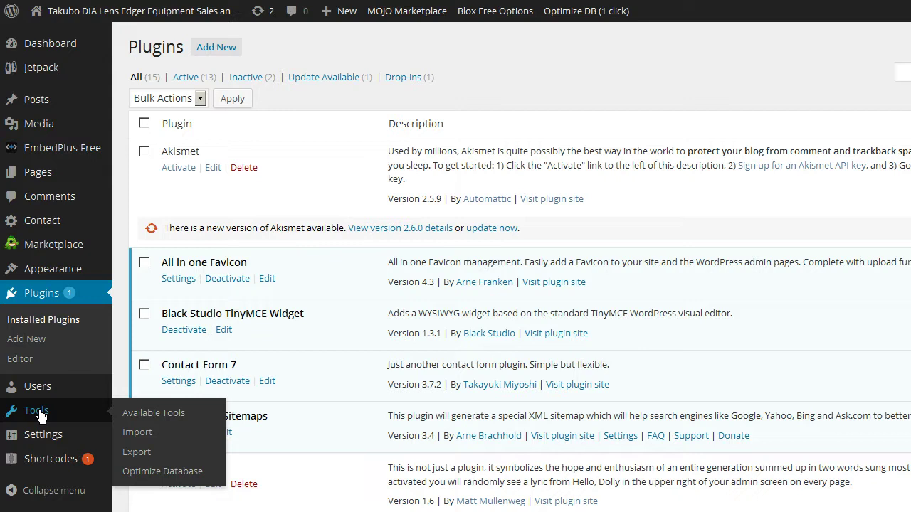
{"action": "mouse_move", "coordinate": [42, 437]}
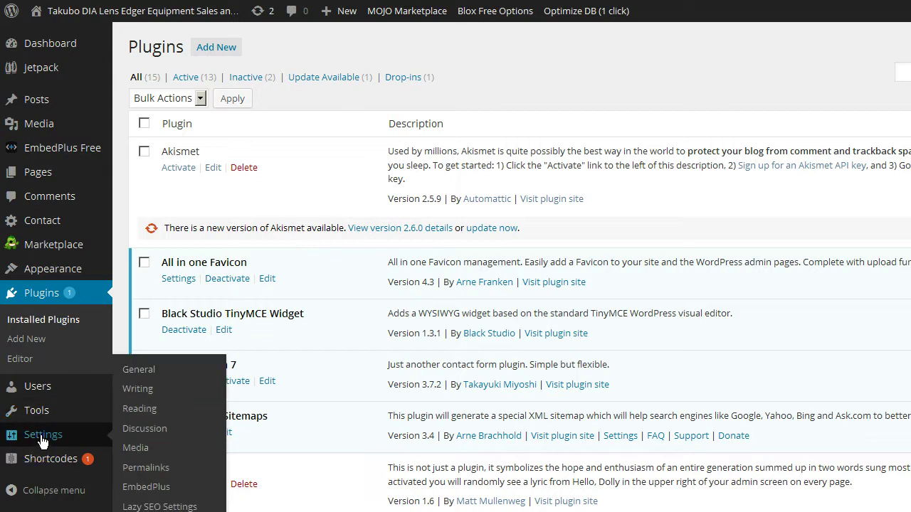
{"action": "scroll", "coordinate": [193, 439], "scroll_direction": "down", "scroll_amount": 3}
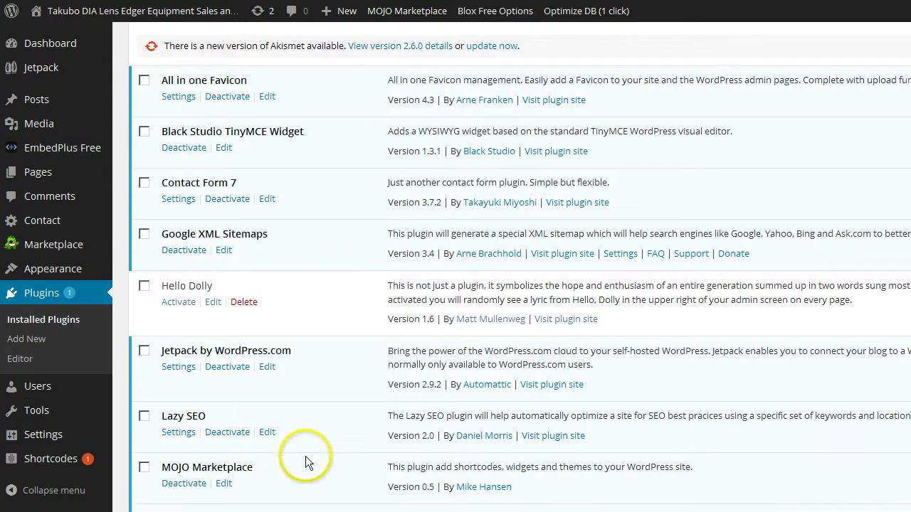
{"action": "scroll", "coordinate": [304, 454], "scroll_direction": "down", "scroll_amount": 2}
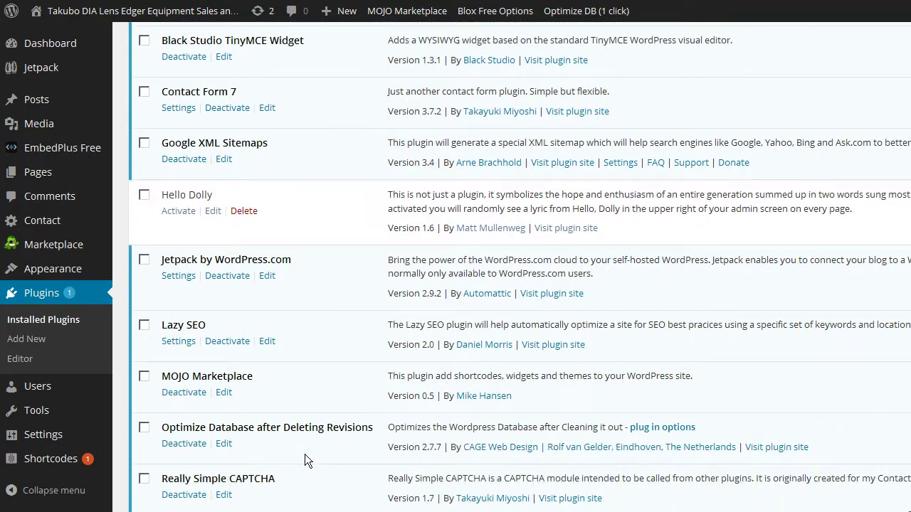
{"action": "scroll", "coordinate": [305, 454], "scroll_direction": "down", "scroll_amount": 1}
{"action": "scroll", "coordinate": [305, 454], "scroll_direction": "up", "scroll_amount": 3}
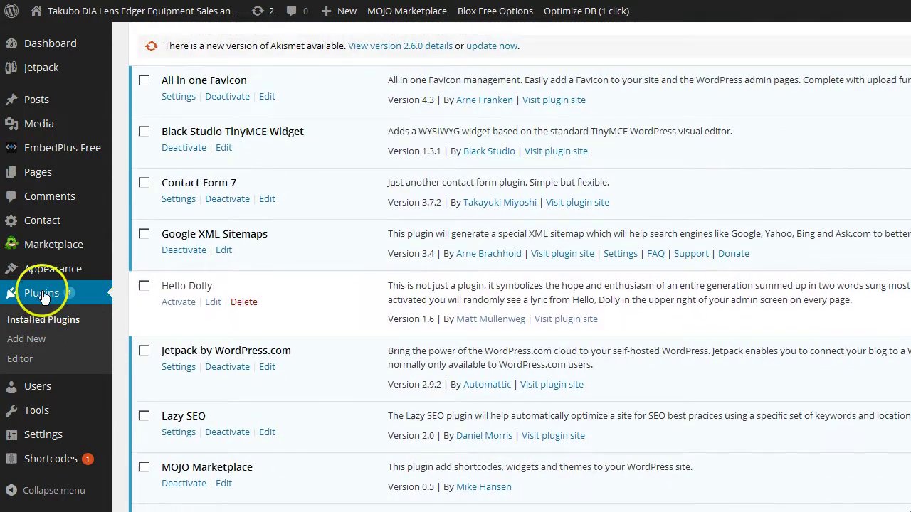
{"action": "mouse_move", "coordinate": [51, 275]}
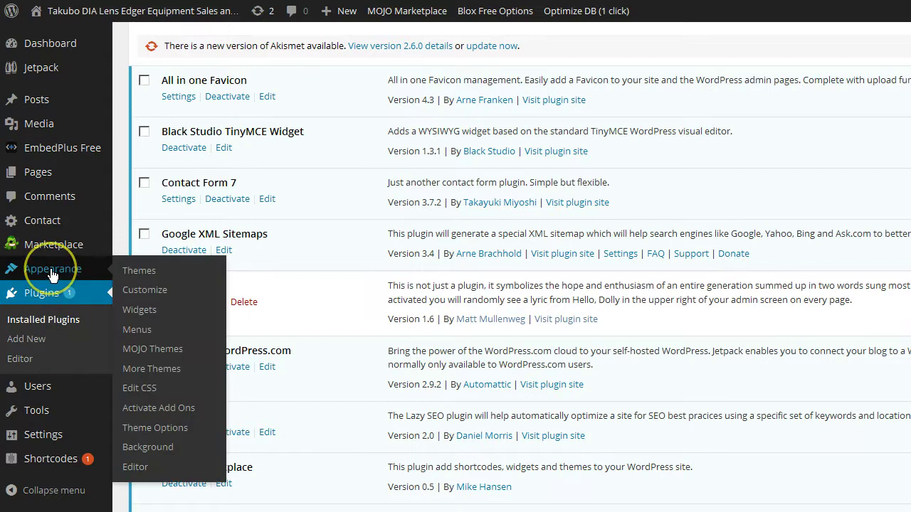
{"action": "scroll", "coordinate": [57, 349], "scroll_direction": "down", "scroll_amount": 3}
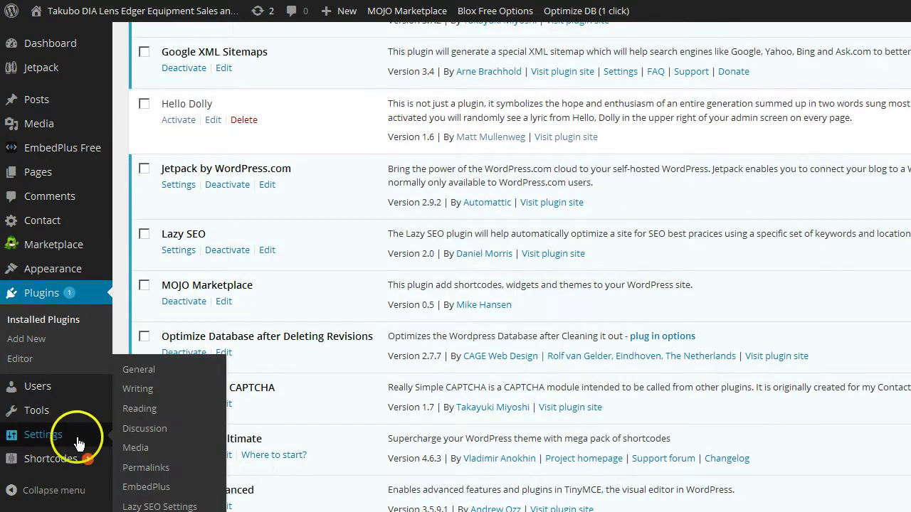
{"action": "scroll", "coordinate": [251, 460], "scroll_direction": "down", "scroll_amount": 2}
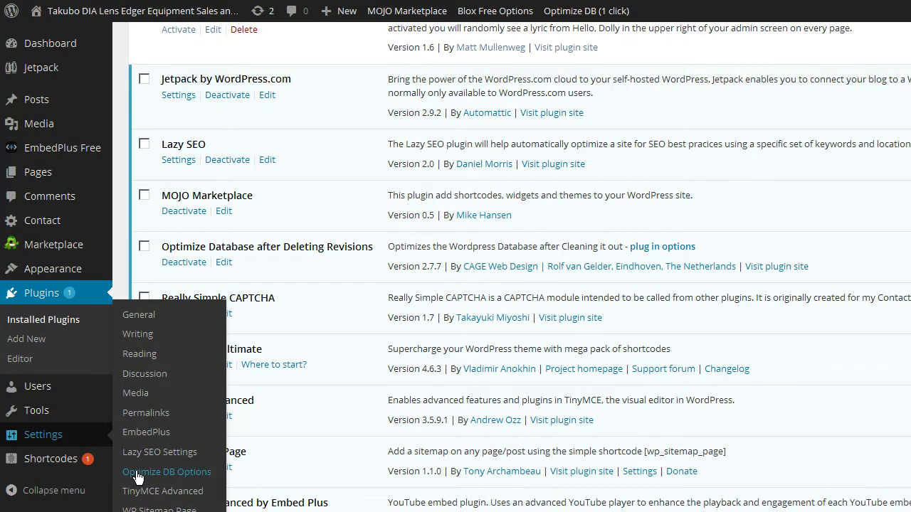
{"action": "mouse_move", "coordinate": [50, 458]}
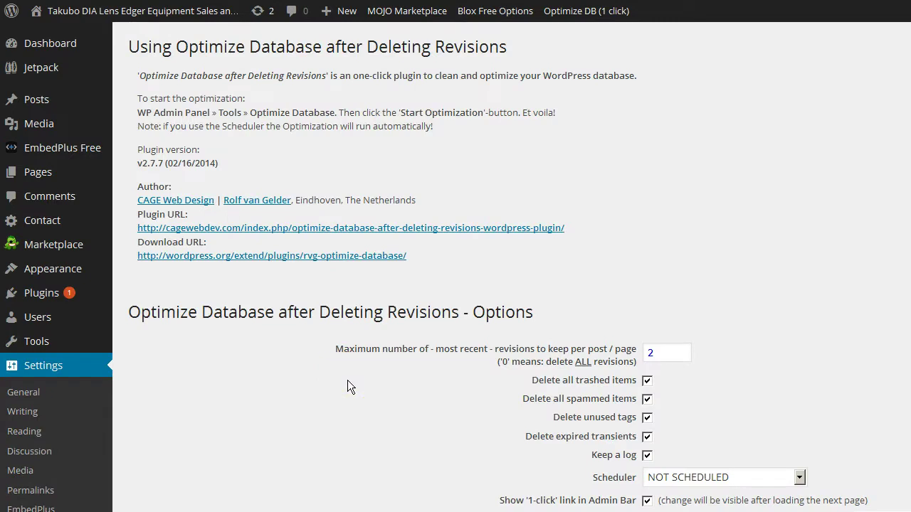
{"action": "left_click", "coordinate": [716, 344]}
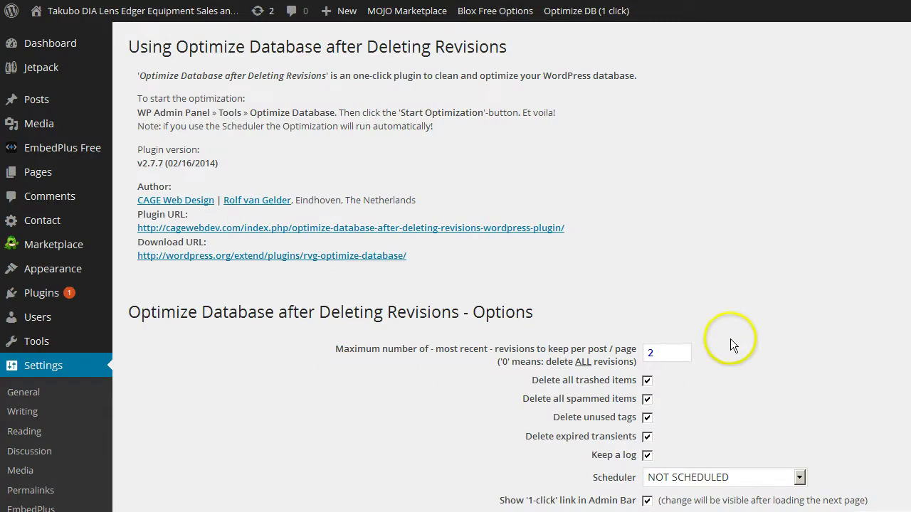
{"action": "scroll", "coordinate": [729, 339], "scroll_direction": "down", "scroll_amount": 1}
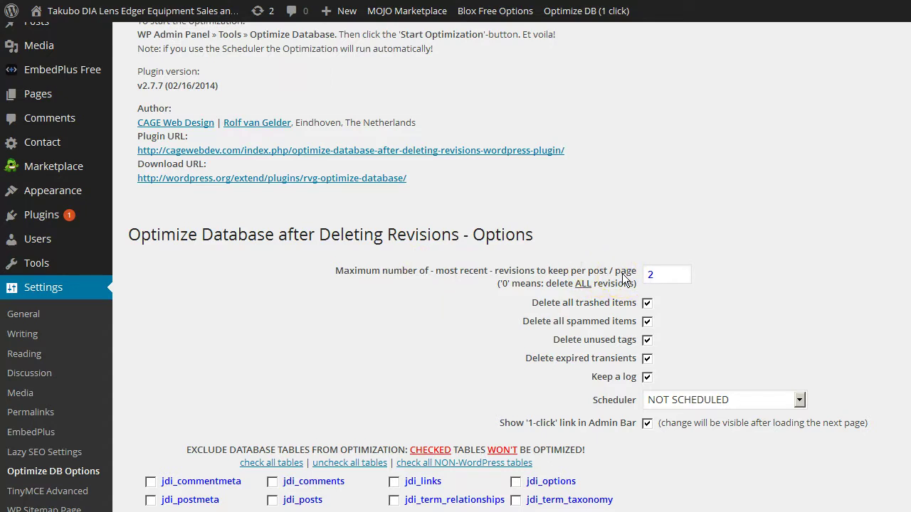
{"action": "left_click", "coordinate": [655, 276]}
{"action": "left_click", "coordinate": [706, 322]}
{"action": "left_click", "coordinate": [669, 275]}
{"action": "left_click", "coordinate": [680, 322]}
{"action": "left_click", "coordinate": [653, 275]}
{"action": "left_click", "coordinate": [653, 275]}
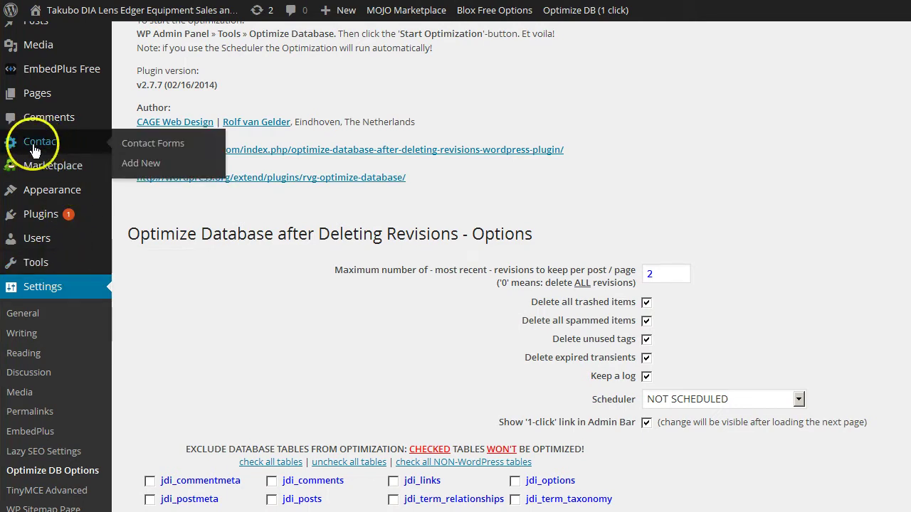
Start the one-click database optimization to delete the older post revisions.
{"action": "left_click", "coordinate": [34, 95]}
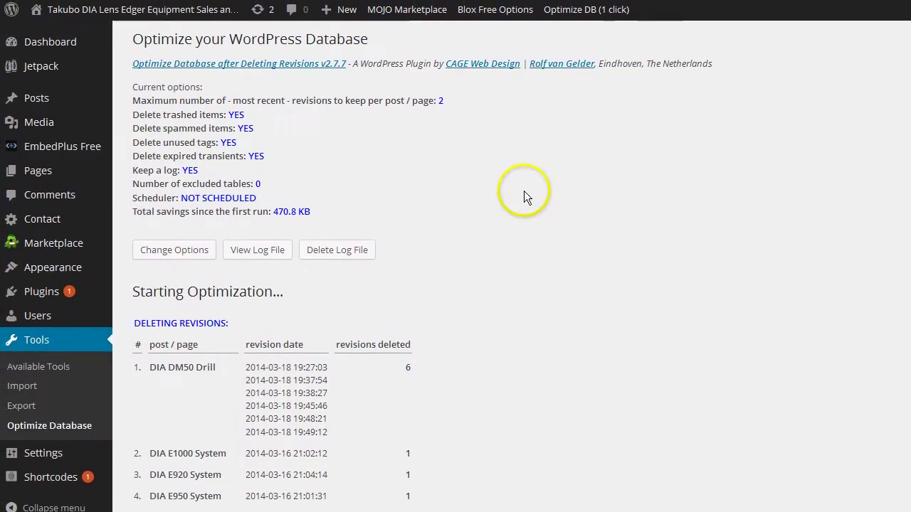
{"action": "scroll", "coordinate": [531, 226], "scroll_direction": "down", "scroll_amount": 3}
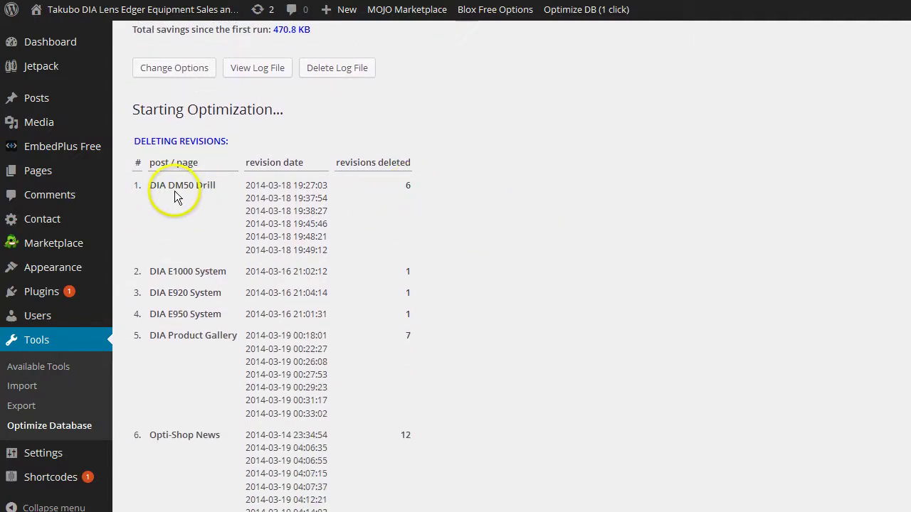
{"action": "scroll", "coordinate": [484, 257], "scroll_direction": "down", "scroll_amount": 2}
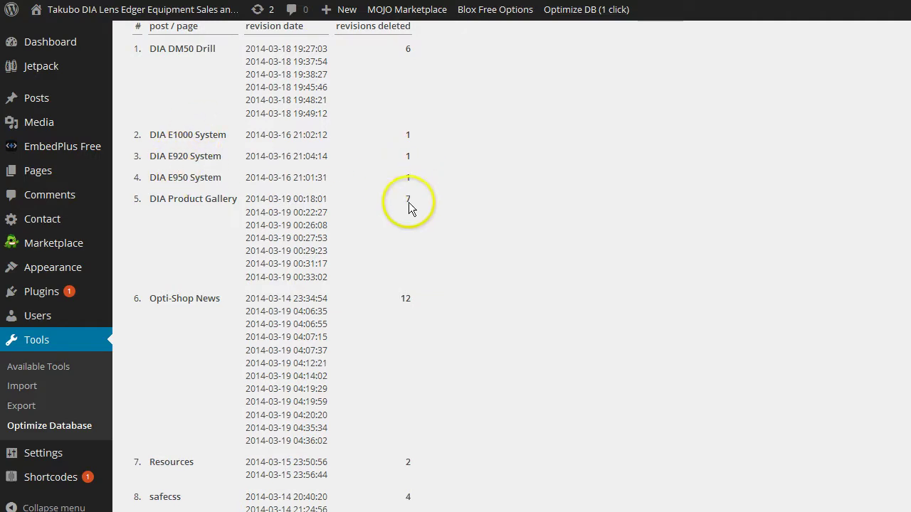
{"action": "scroll", "coordinate": [489, 269], "scroll_direction": "down", "scroll_amount": 1}
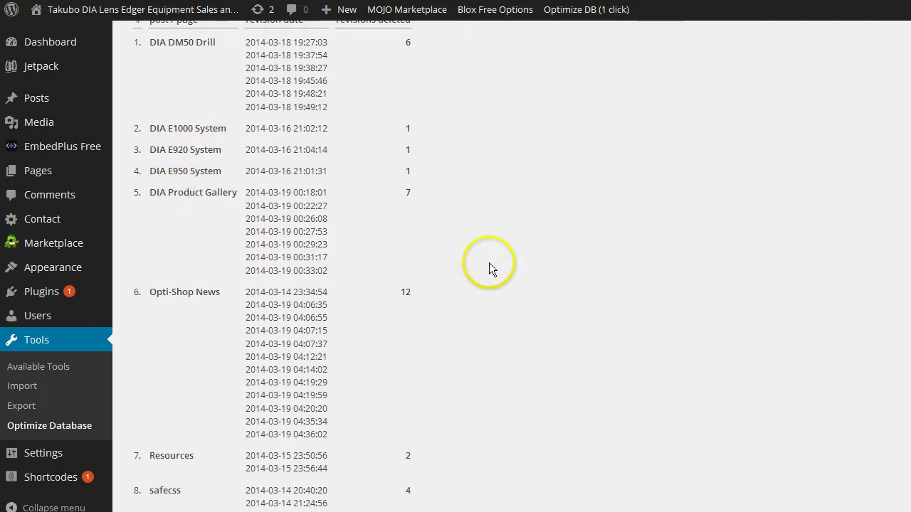
{"action": "scroll", "coordinate": [489, 269], "scroll_direction": "down", "scroll_amount": 3}
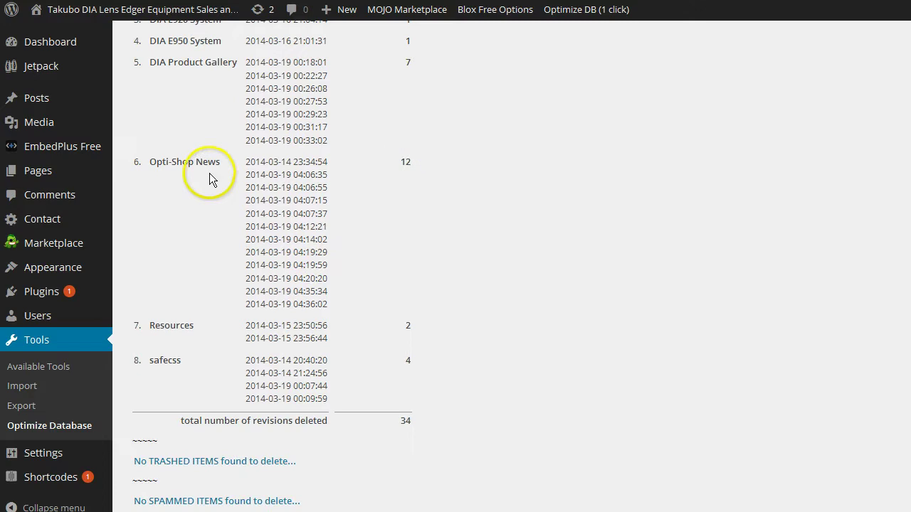
{"action": "scroll", "coordinate": [472, 288], "scroll_direction": "down", "scroll_amount": 2}
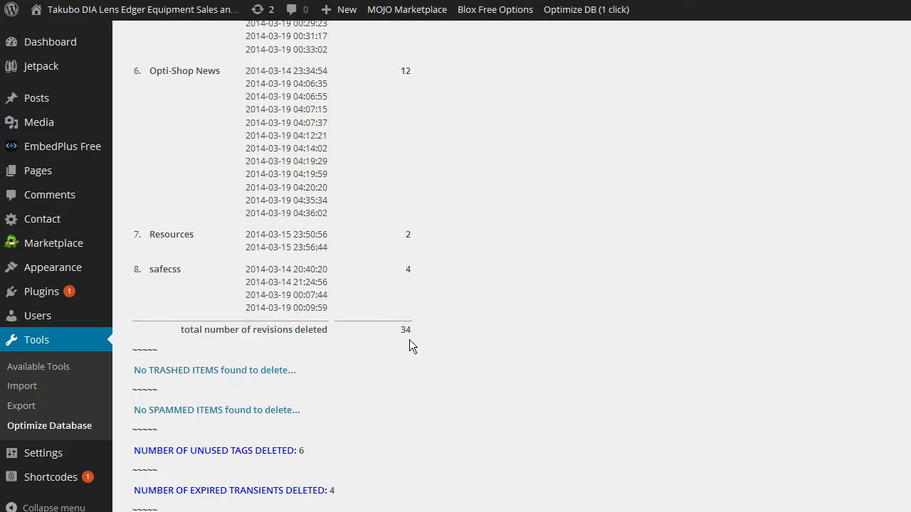
{"action": "scroll", "coordinate": [496, 340], "scroll_direction": "down", "scroll_amount": 7}
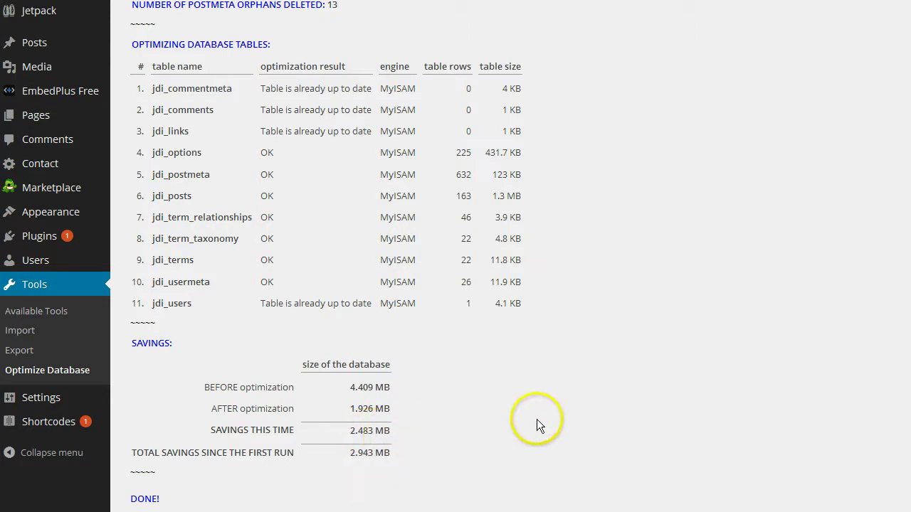
{"action": "scroll", "coordinate": [633, 263], "scroll_direction": "up", "scroll_amount": 15}
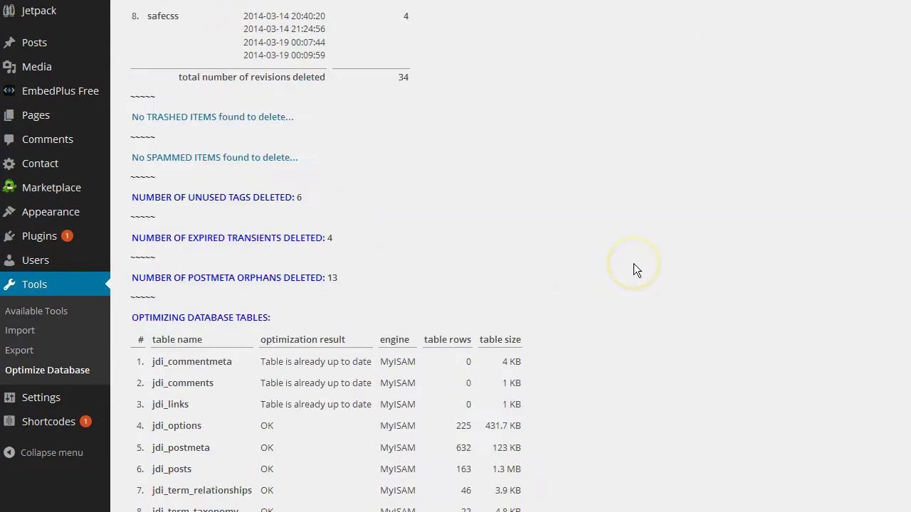
{"action": "scroll", "coordinate": [634, 270], "scroll_direction": "up", "scroll_amount": 3}
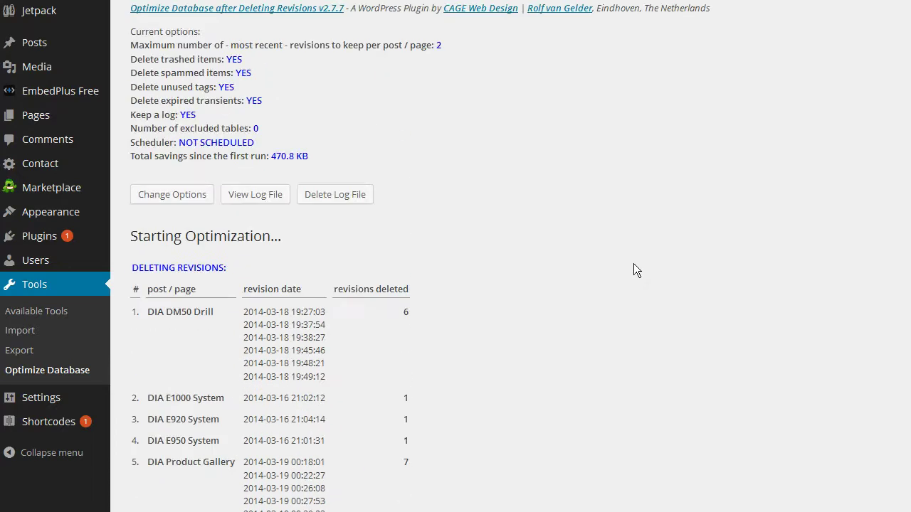